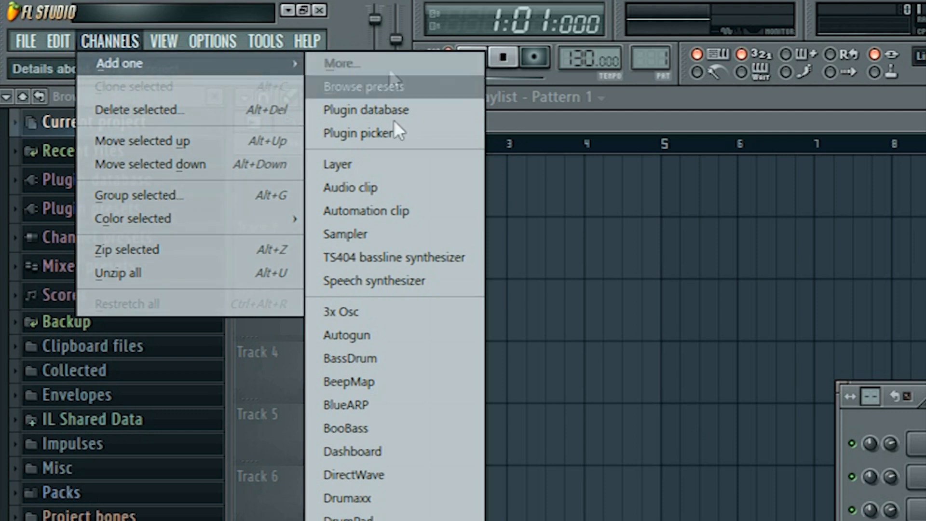
# - Add a 3x Osc generator channel and audition its sound
pyautogui.click(380, 311)
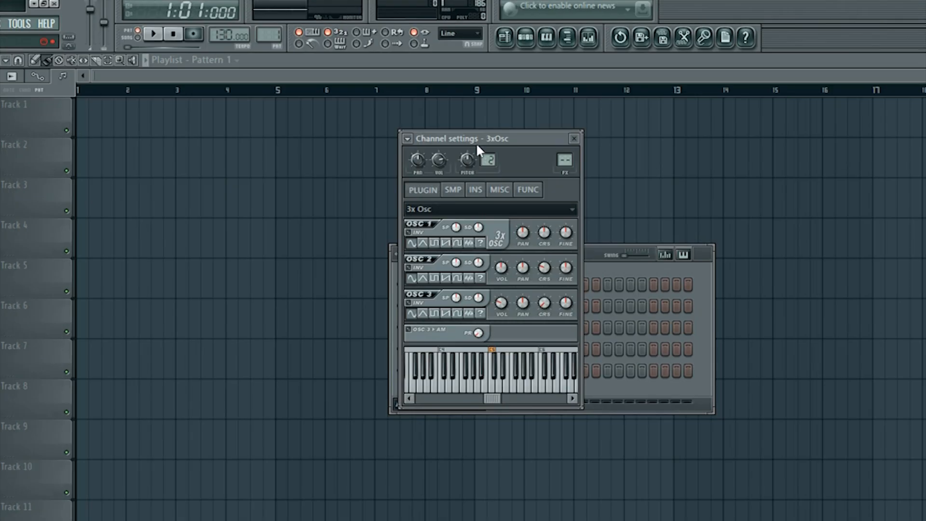
pyautogui.moveTo(448, 140); pyautogui.dragTo(228, 149)
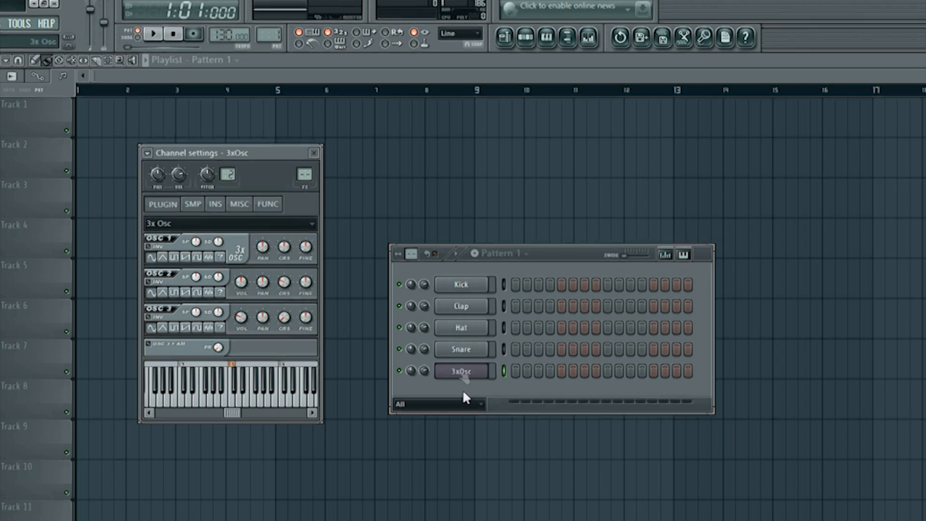
pyautogui.press('z')
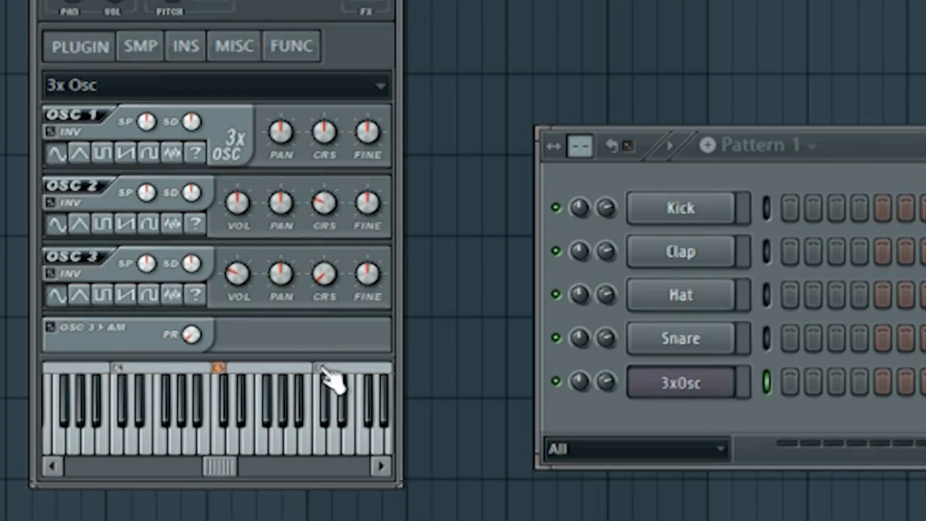
# - Set the 3x Osc channel's root note to C6 and assign the channel to a free mixer track
pyautogui.click(321, 368)
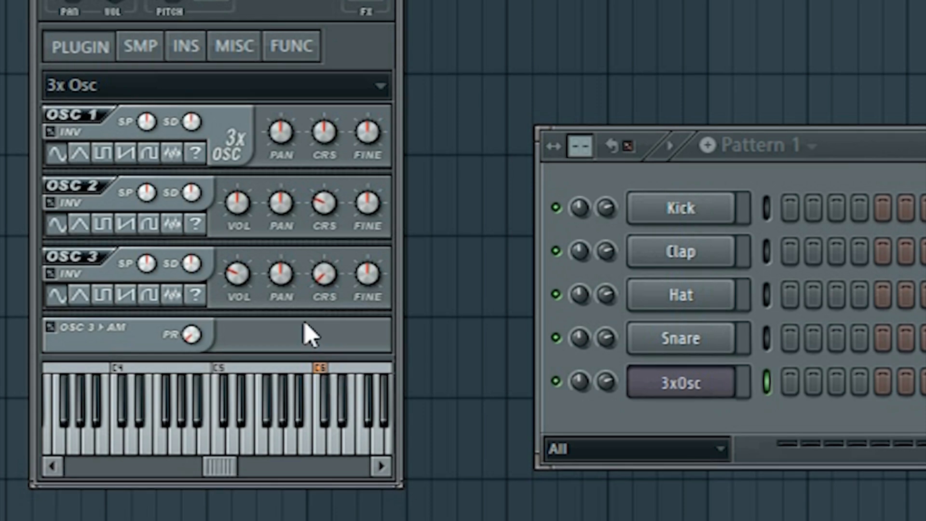
pyautogui.press('q')
pyautogui.press('q')
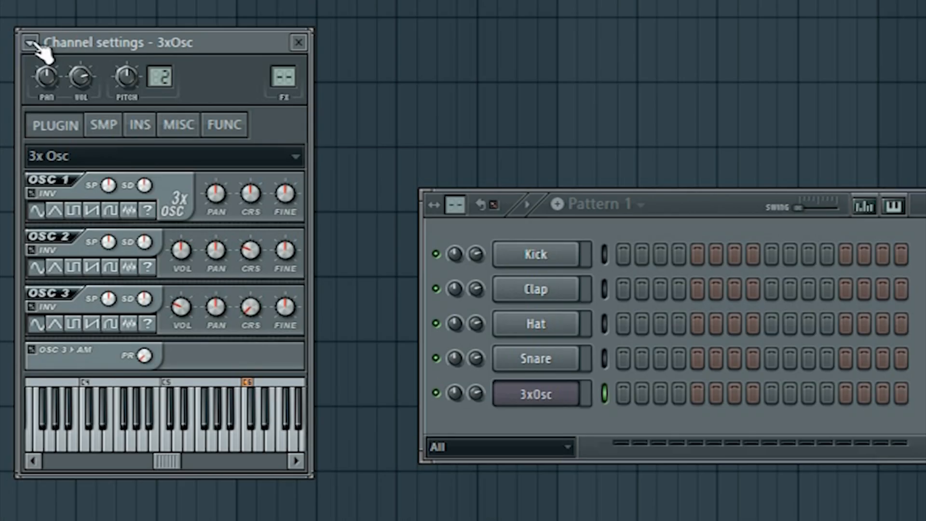
pyautogui.click(203, 105)
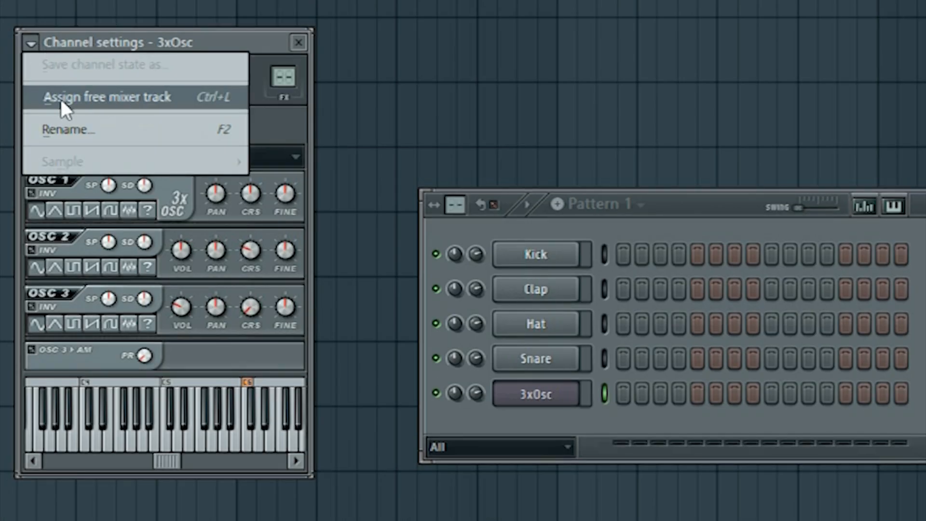
pyautogui.click(118, 97)
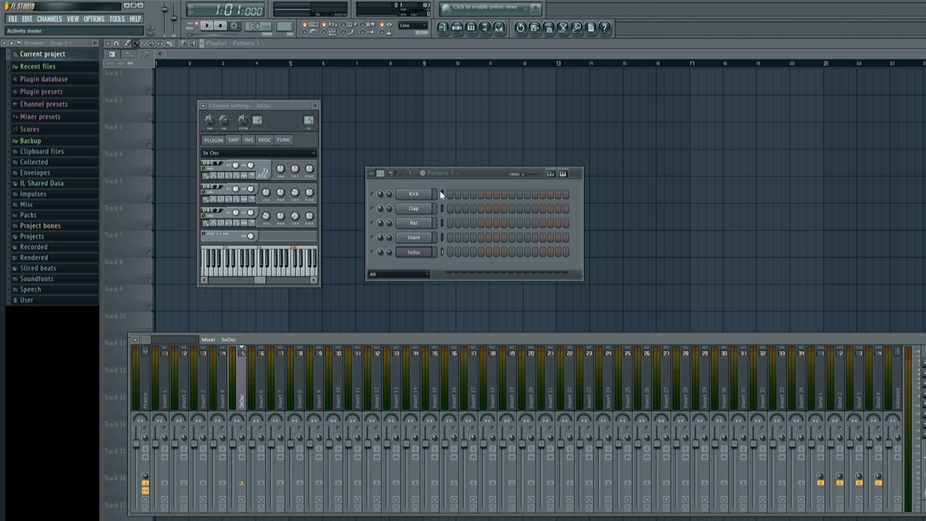
# - Write and play a one-bar 3xOsc piano roll line: six-step F#3, four-step F#3 on beat 3, four-step A3 on beat 4
pyautogui.rightClick(413, 255)
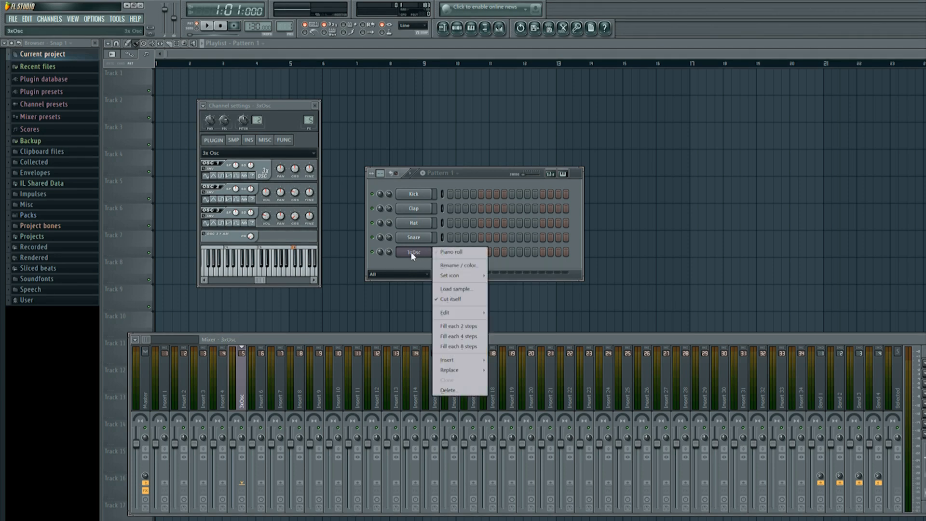
pyautogui.click(458, 252)
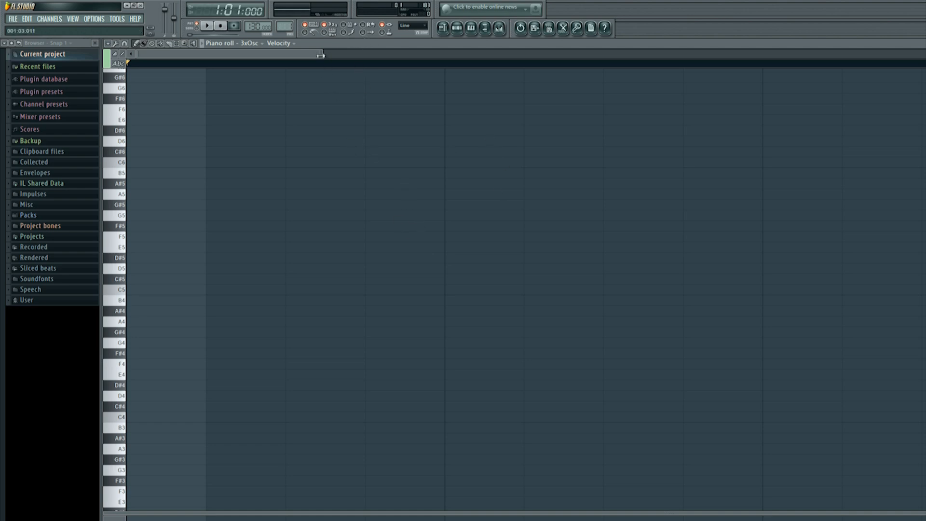
pyautogui.moveTo(321, 53); pyautogui.dragTo(925, 53)
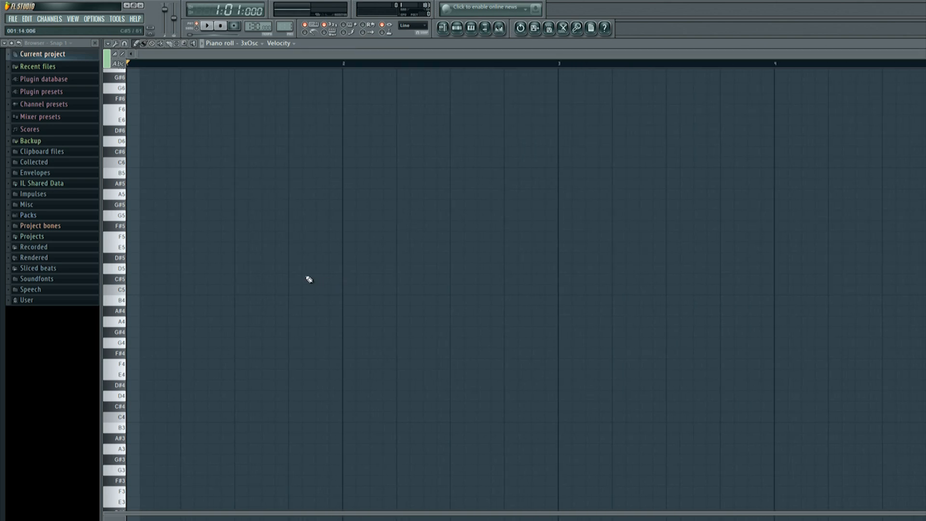
pyautogui.scroll(-4, 309, 279)
pyautogui.click(133, 354)
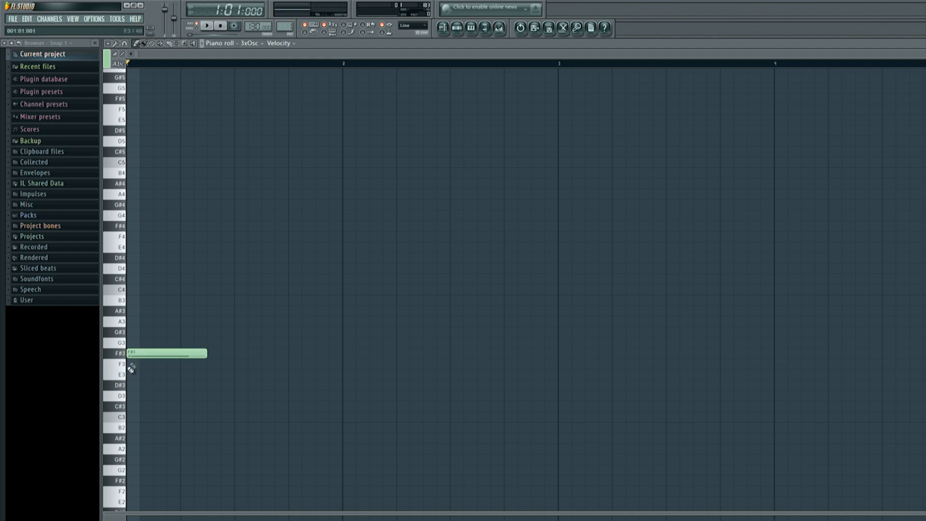
pyautogui.rightClick(159, 356)
pyautogui.click(135, 357)
pyautogui.click(131, 353)
pyautogui.click(239, 356)
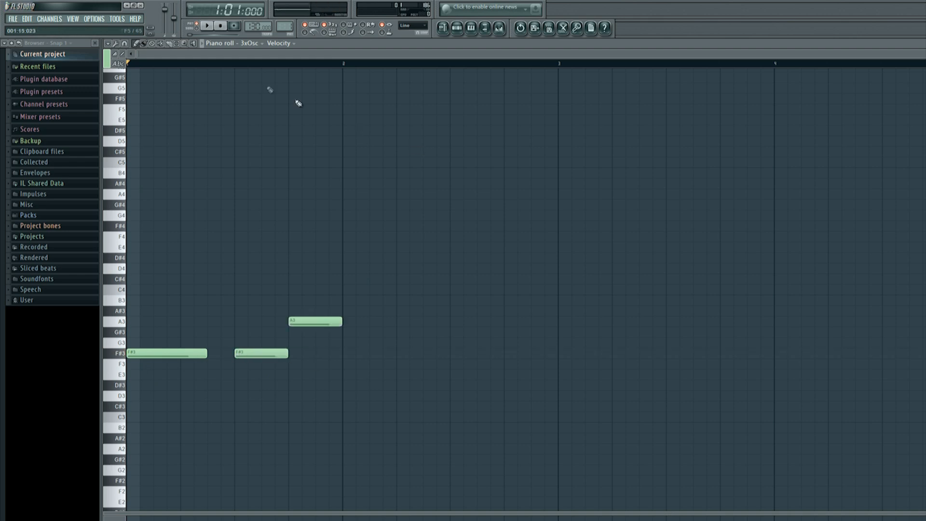
pyautogui.click(209, 27)
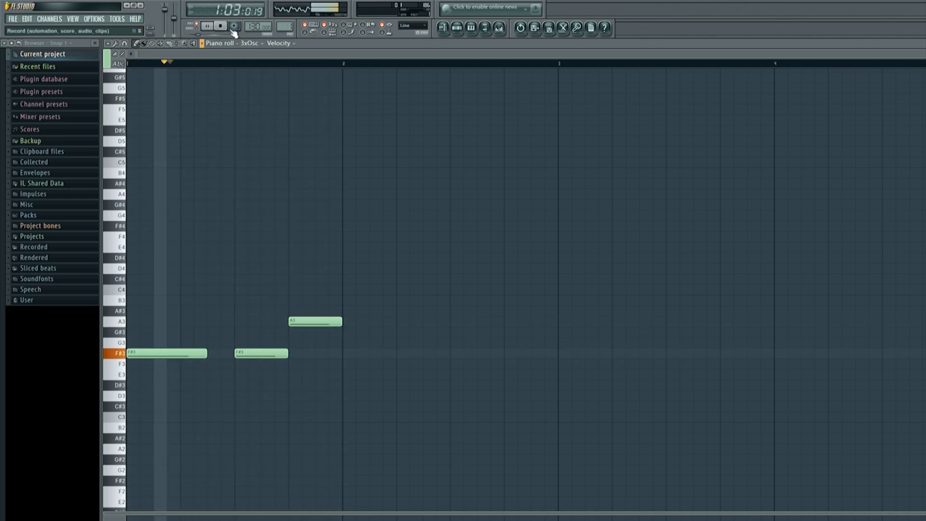
pyautogui.click(220, 27)
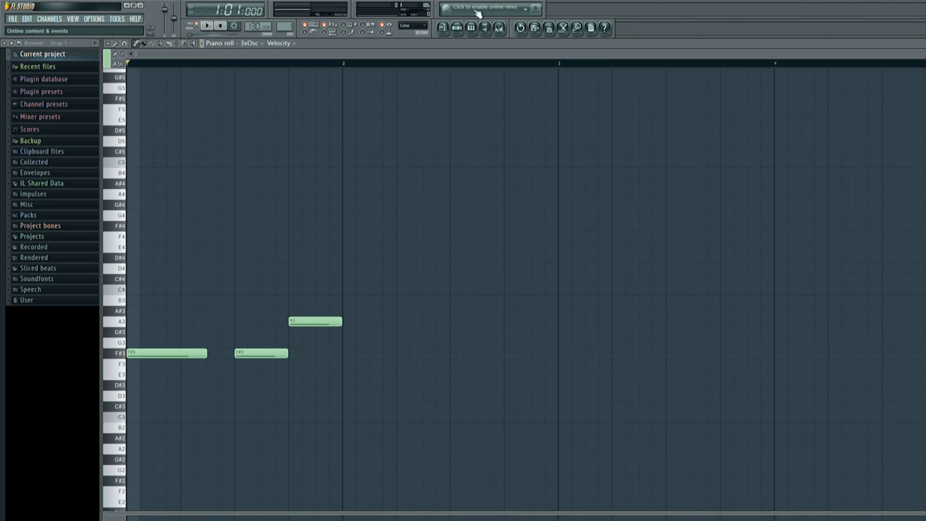
# - Open the 3xOsc channel's mixer track, narrow the mixer to reveal its effect slots, and place it below the channel windows
pyautogui.click(457, 28)
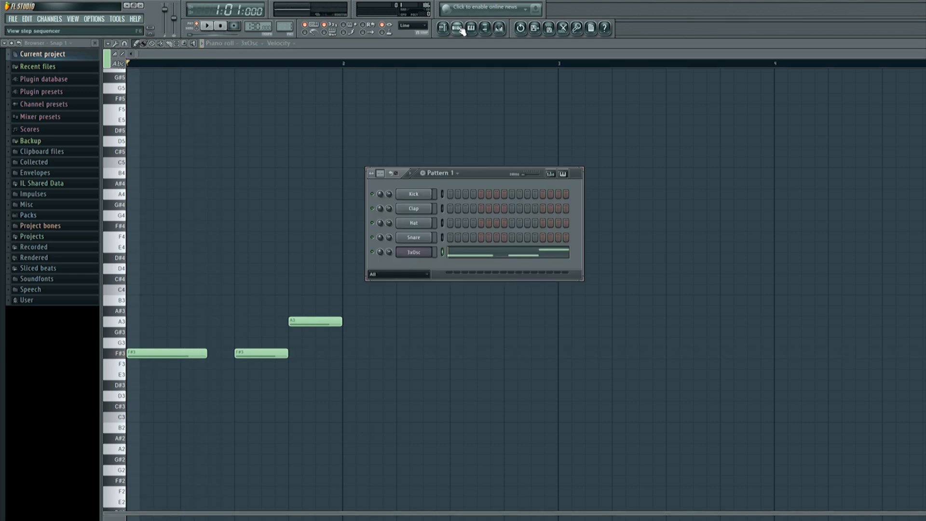
pyautogui.click(420, 253)
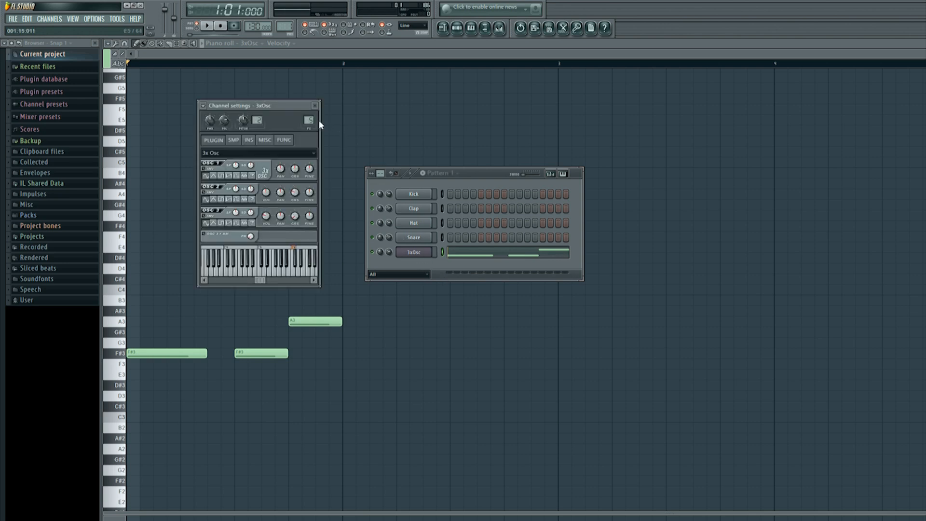
pyautogui.doubleClick(308, 119)
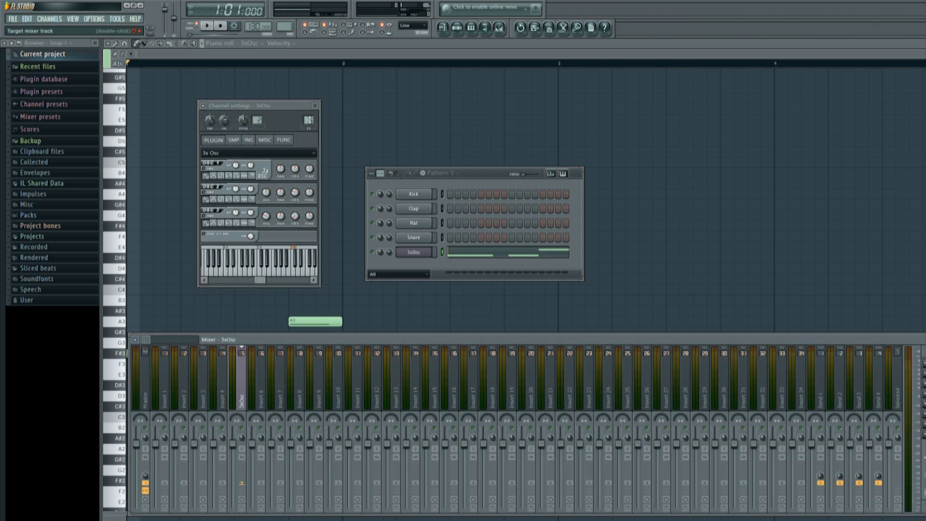
pyautogui.moveTo(925, 335); pyautogui.dragTo(594, 334)
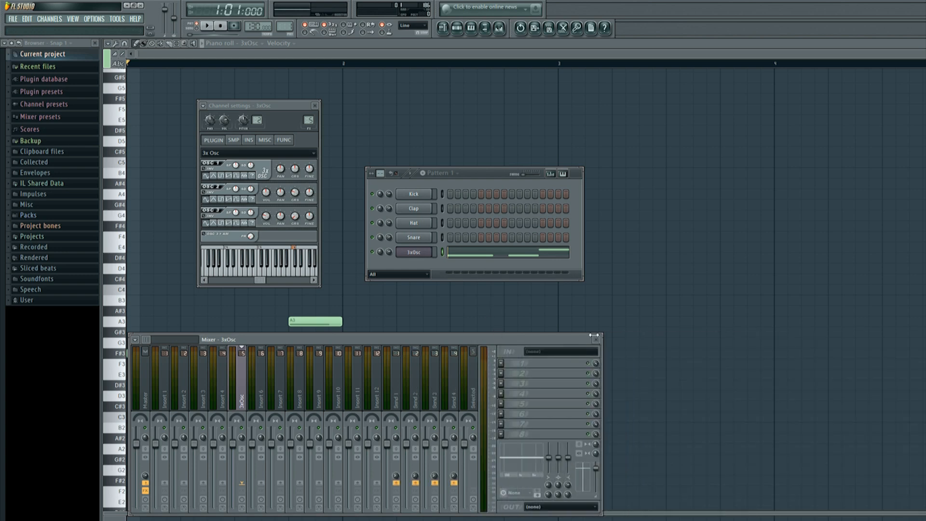
pyautogui.moveTo(516, 339); pyautogui.dragTo(608, 316)
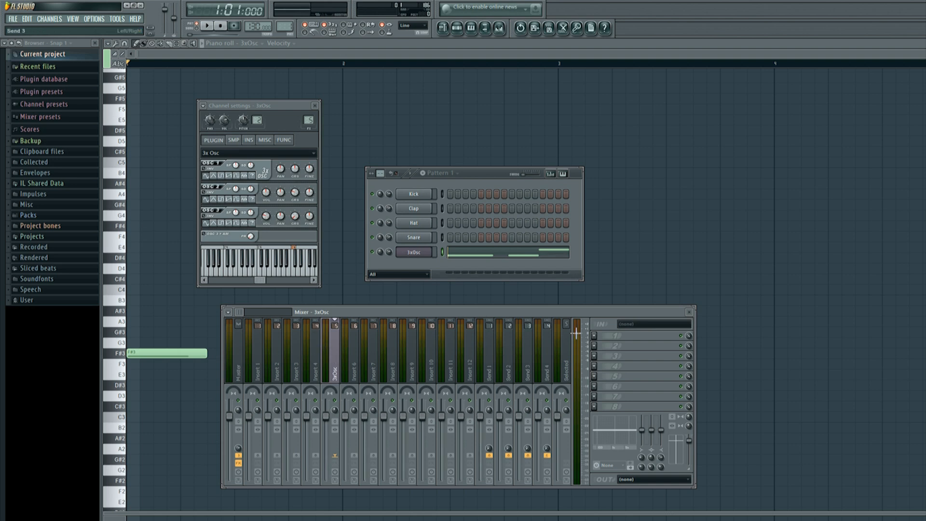
pyautogui.moveTo(642, 335); pyautogui.dragTo(668, 314)
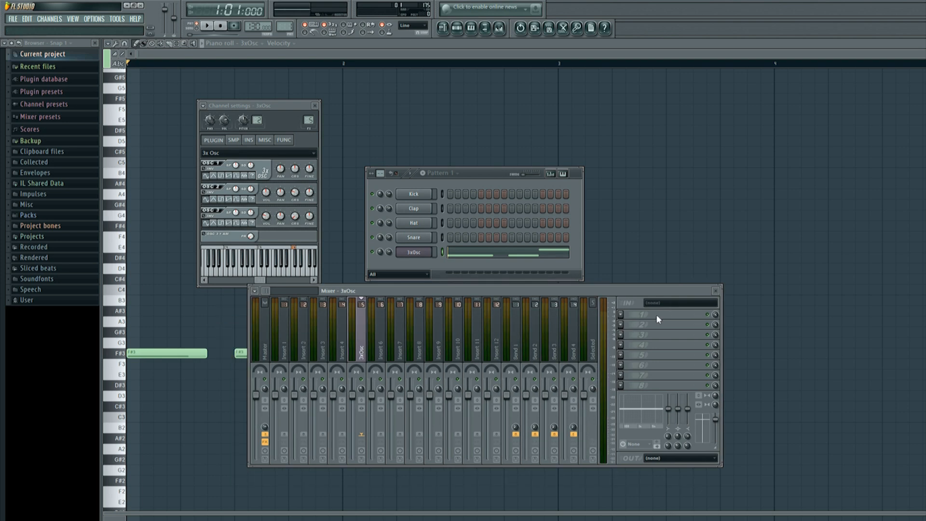
# - Load Soundgoodizer into the first effect slot of the 3xOsc mixer track
pyautogui.click(621, 314)
pyautogui.click(676, 278)
pyautogui.middleClick(621, 314)
pyautogui.write('w')
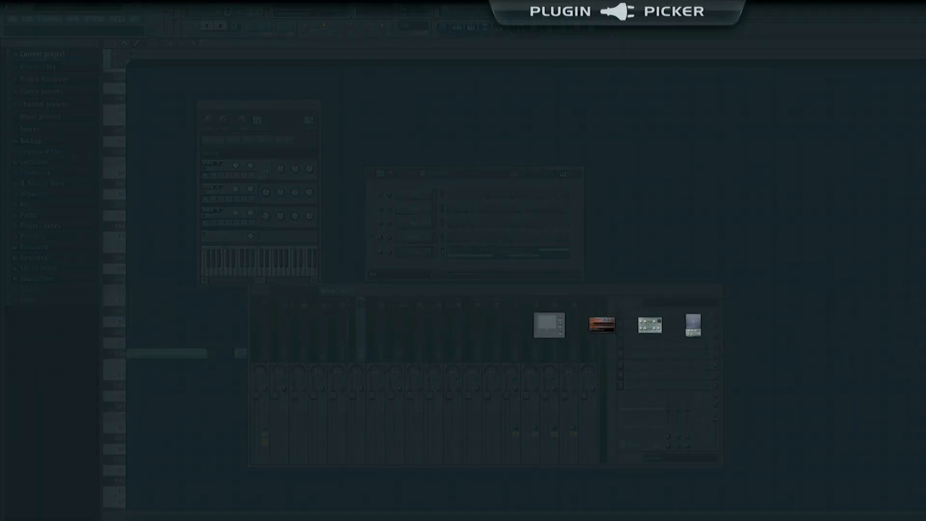
pyautogui.scroll(-1, 617, 324)
pyautogui.scroll(-1, 617, 325)
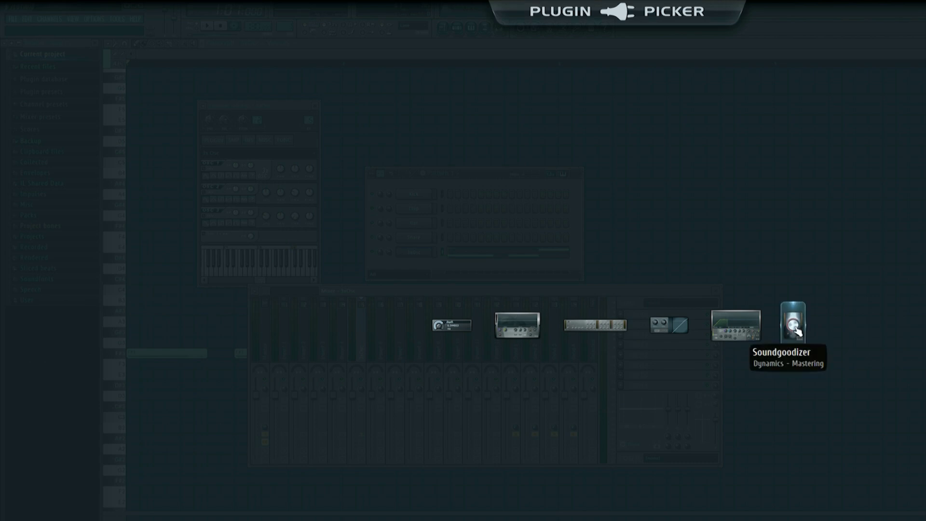
pyautogui.click(795, 329)
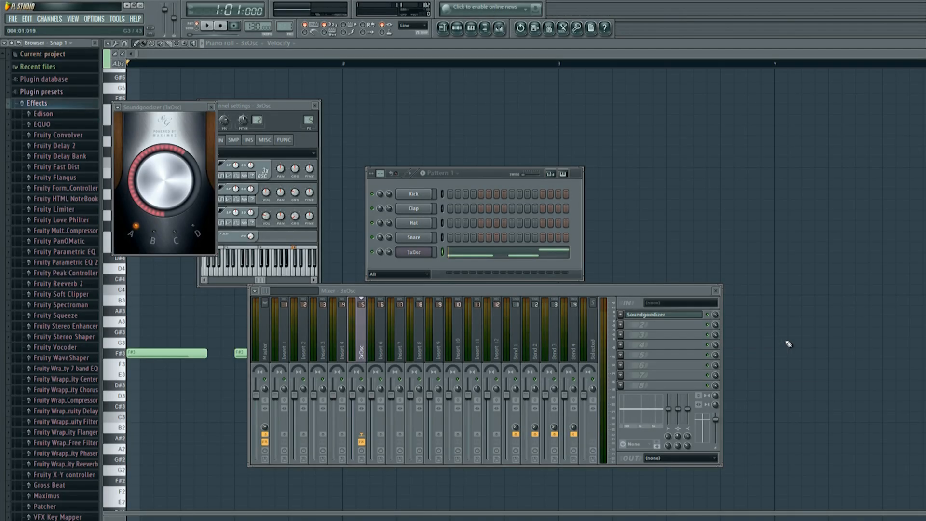
# - Compare Soundgoodizer modes C and D during pattern playback, leaving mode D selected
pyautogui.press('space')
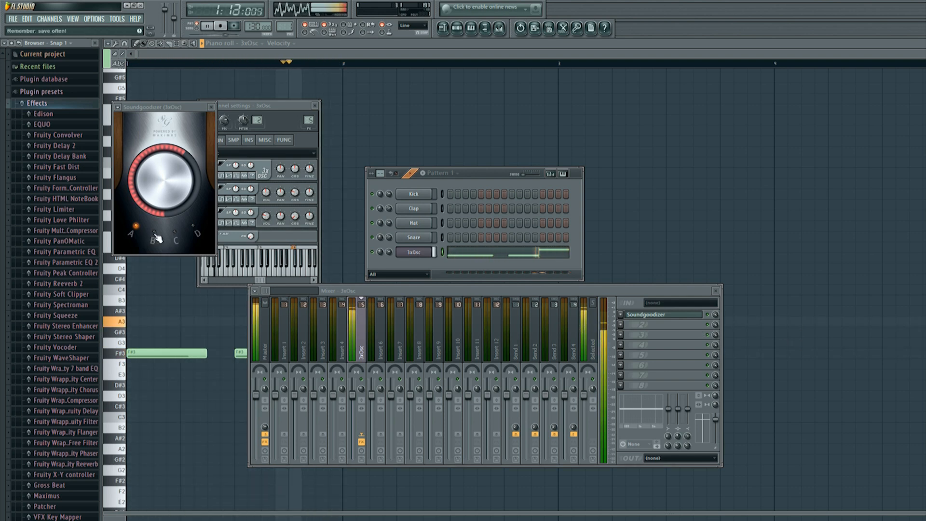
pyautogui.click(175, 235)
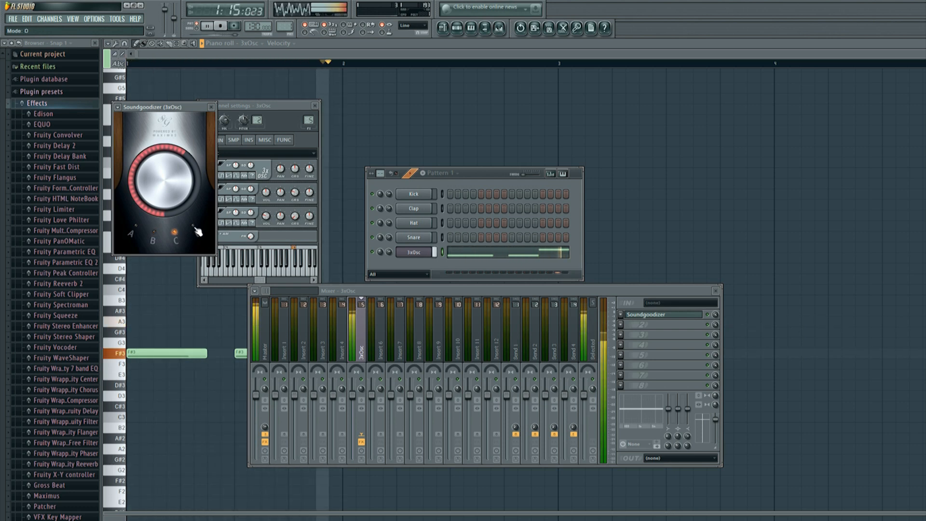
pyautogui.click(196, 231)
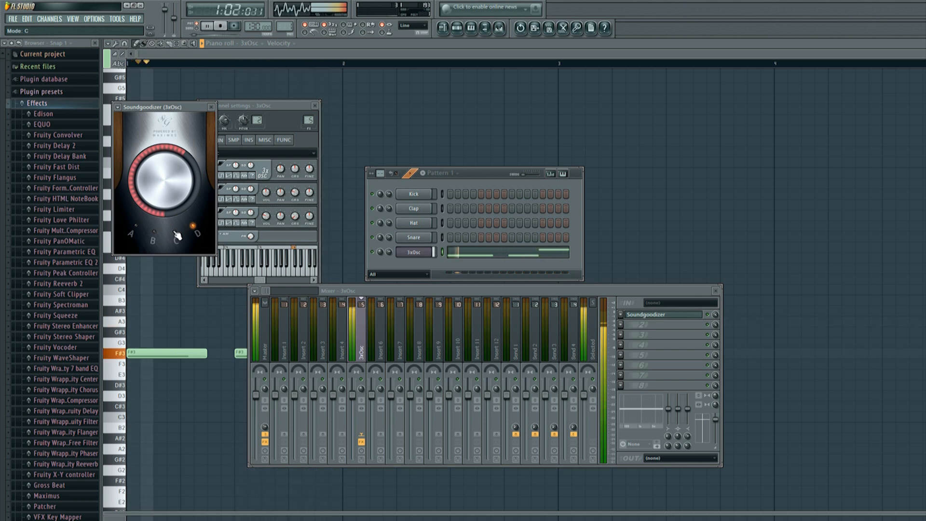
pyautogui.press('space')
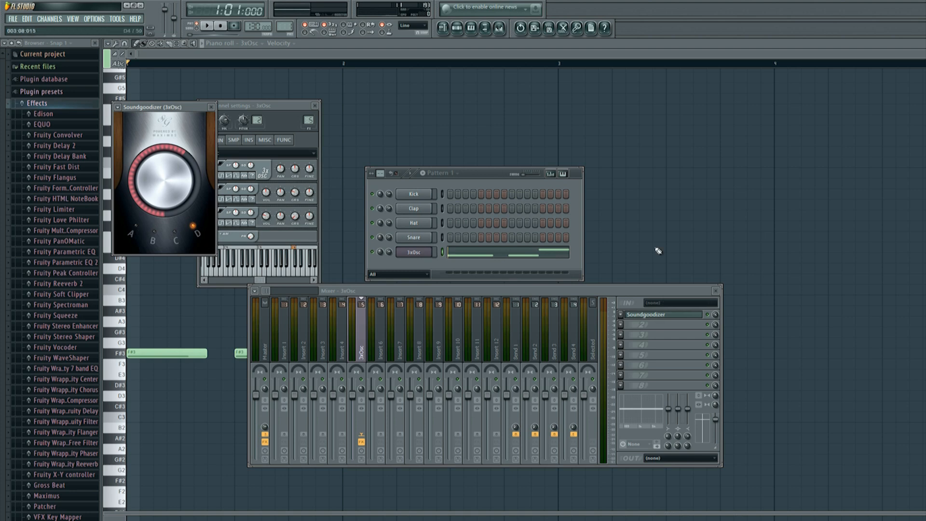
# - Place four Pattern 1 clips across bars 1 to 4 of Track 1 in the playlist
pyautogui.click(443, 28)
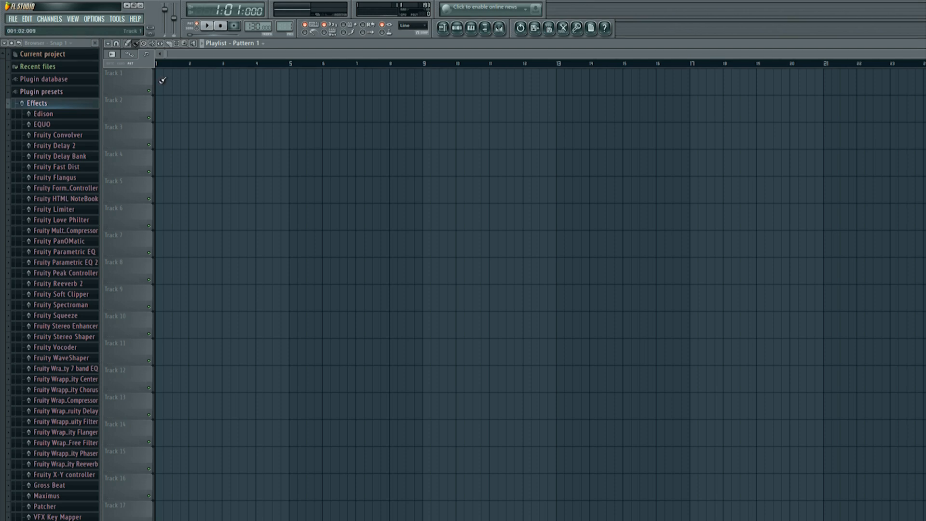
pyautogui.moveTo(195, 83); pyautogui.dragTo(275, 82)
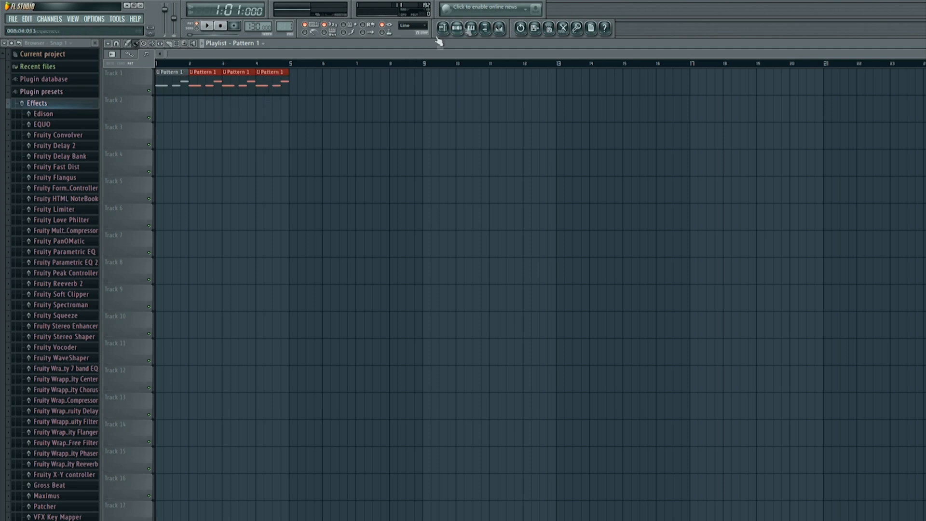
# - In Pattern 2, set Kick hits on steps 1, 7 and 13, and Clap and Snare hits on step 9
pyautogui.click(457, 27)
pyautogui.scroll(1, 290, 28)
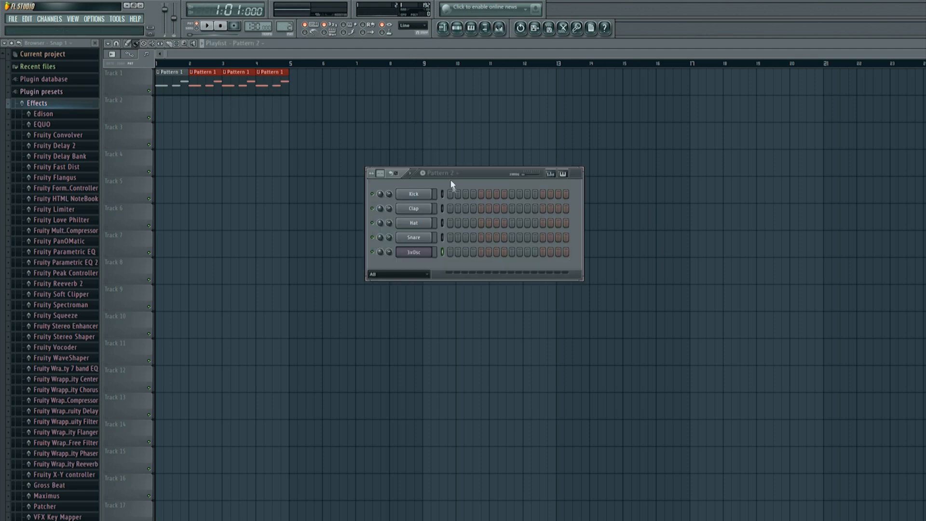
pyautogui.click(450, 193)
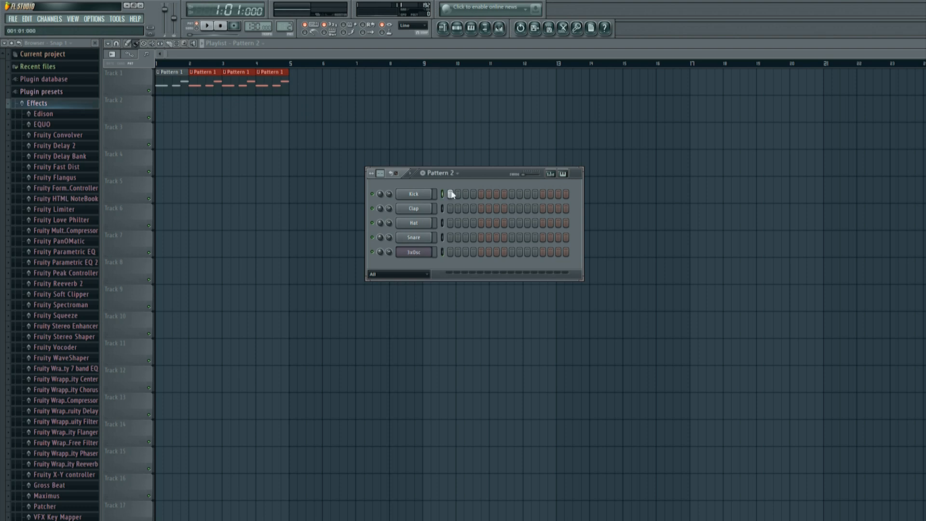
pyautogui.click(497, 194)
pyautogui.click(542, 194)
pyautogui.click(512, 208)
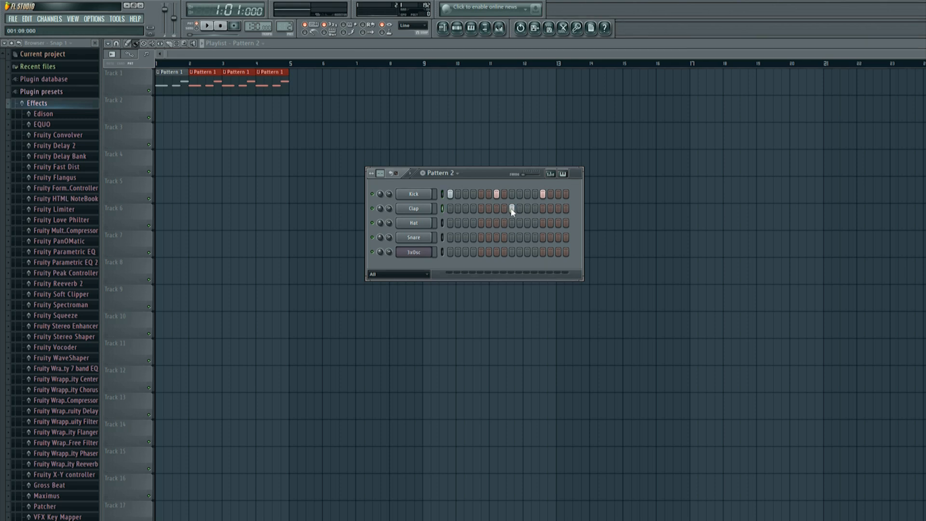
pyautogui.click(512, 237)
# - Add Hat hits on steps 3, 4, 5, 7, 9, 11, 13 and 15 of Pattern 2 and play the beat
pyautogui.click(495, 222)
pyautogui.click(511, 222)
pyautogui.click(526, 223)
pyautogui.click(558, 223)
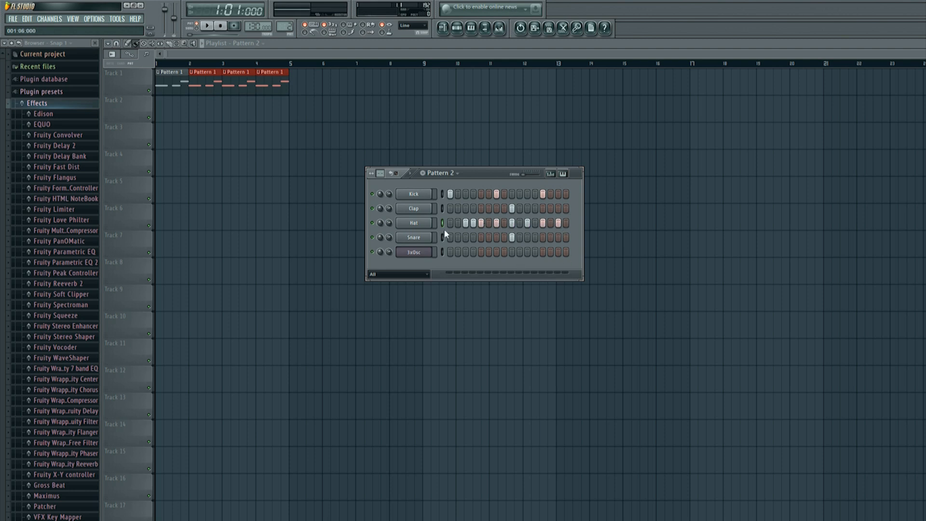
pyautogui.click(205, 28)
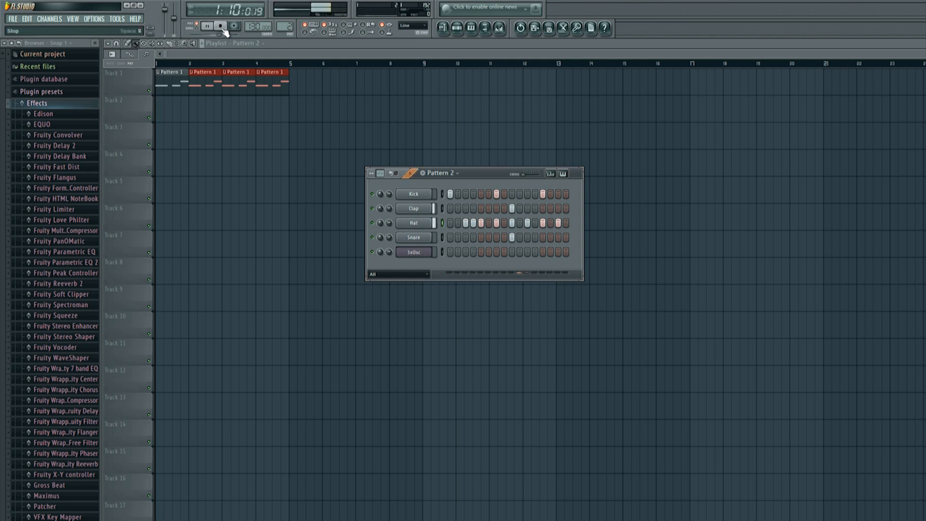
pyautogui.click(223, 30)
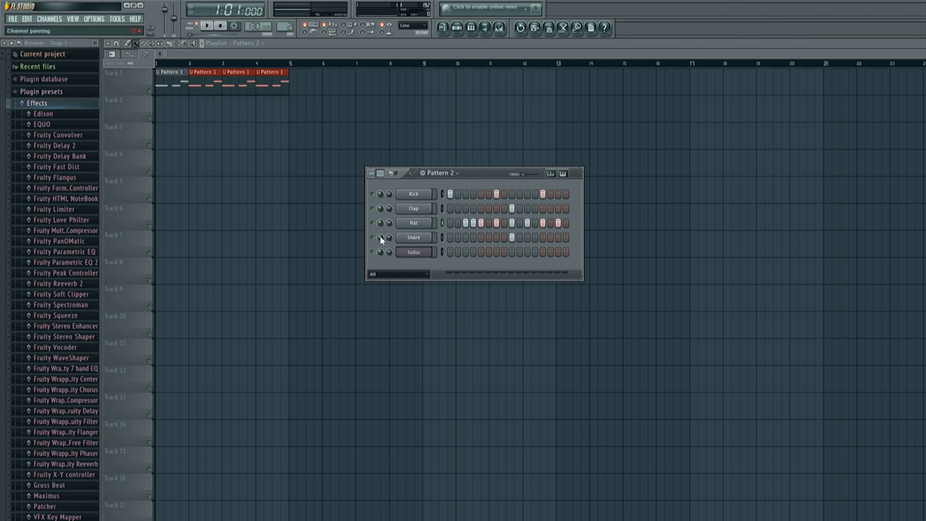
# - Adjust the panning of the Snare and Clap channels and play Pattern 2 to check it
pyautogui.moveTo(381, 239); pyautogui.dragTo(380, 248)
pyautogui.moveTo(380, 249); pyautogui.dragTo(381, 240)
pyautogui.moveTo(380, 209); pyautogui.dragTo(380, 198)
pyautogui.click(206, 27)
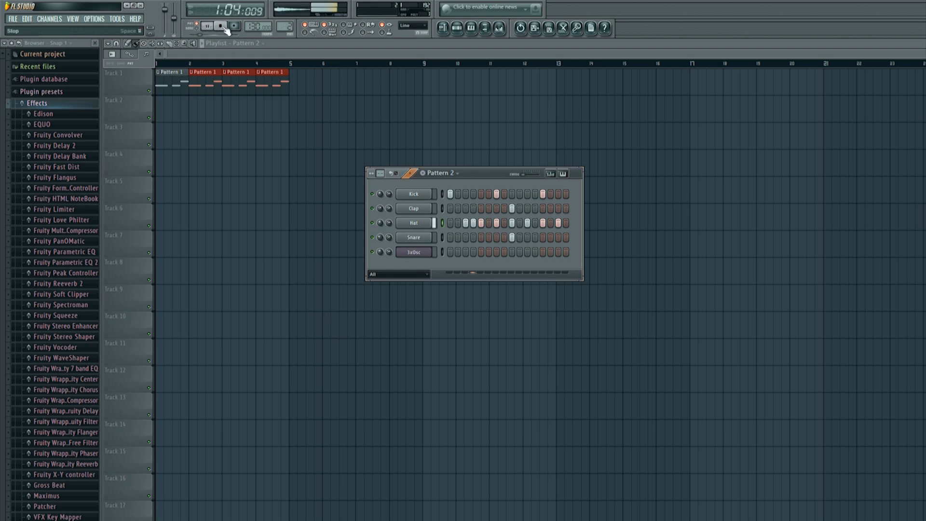
pyautogui.click(223, 28)
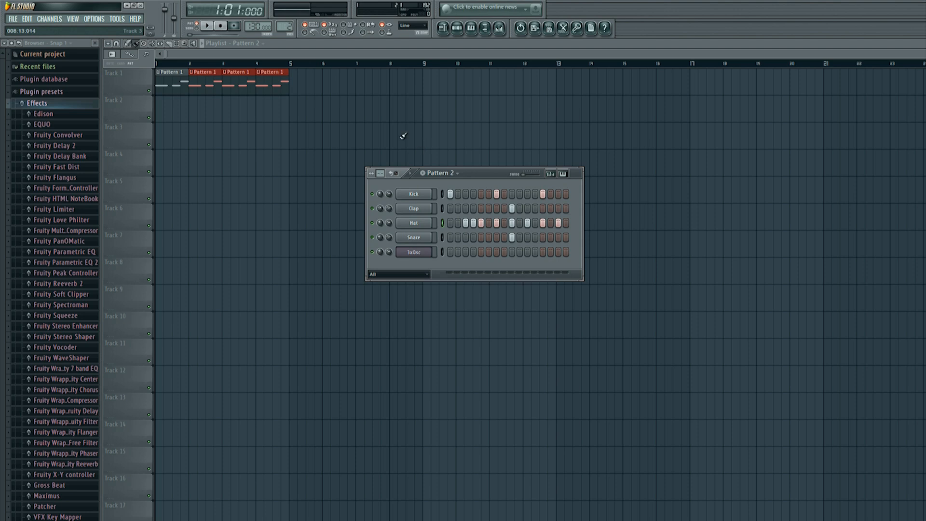
# - Place Pattern 2 clips across bars 1 to 4 of Track 2 and delete those in bars 1 and 2 during song playback
pyautogui.moveTo(157, 112); pyautogui.dragTo(282, 112)
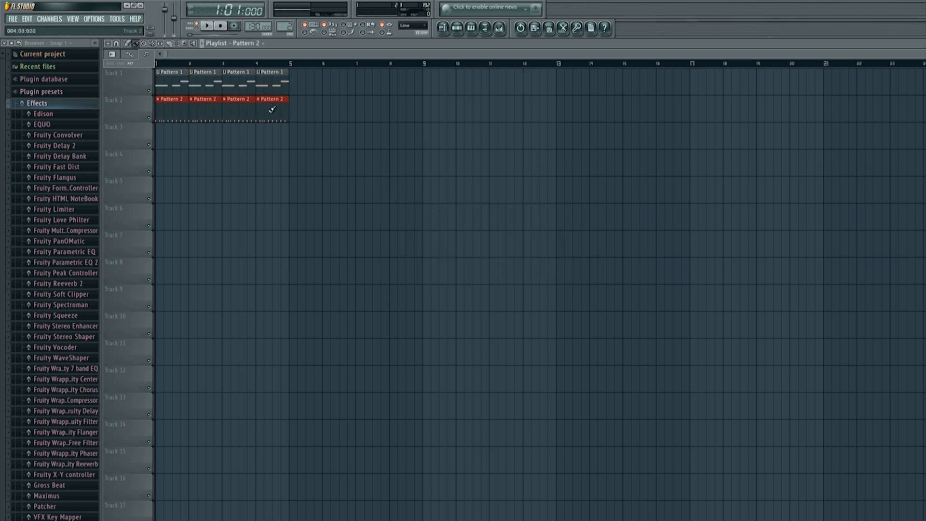
pyautogui.click(208, 26)
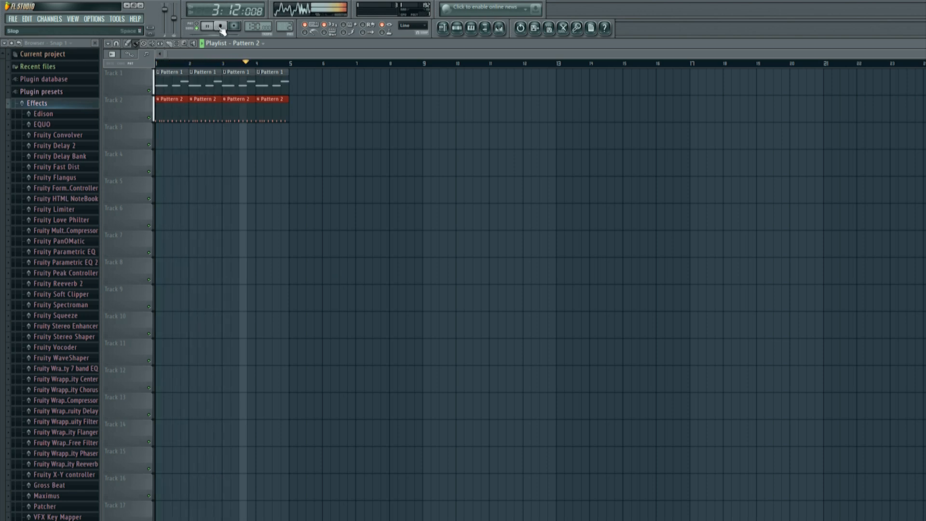
pyautogui.rightClick(176, 109)
pyautogui.rightClick(201, 110)
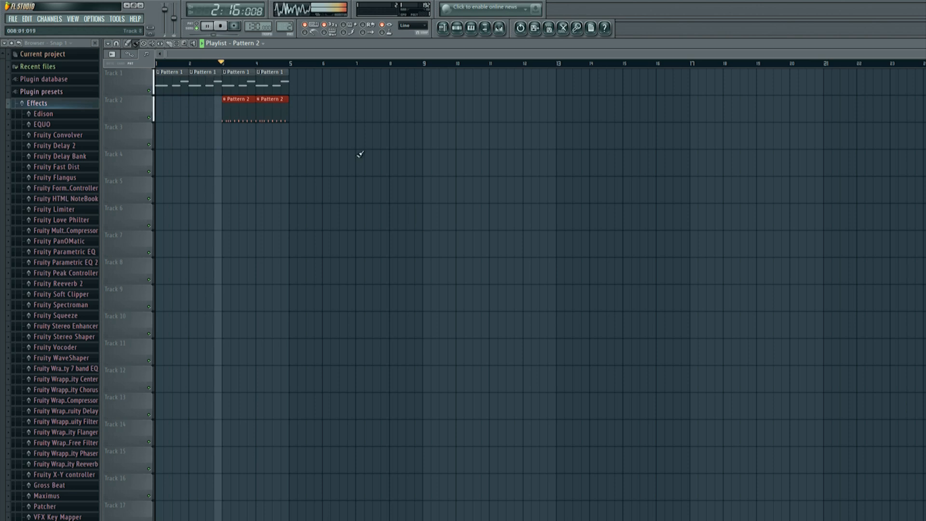
pyautogui.click(221, 27)
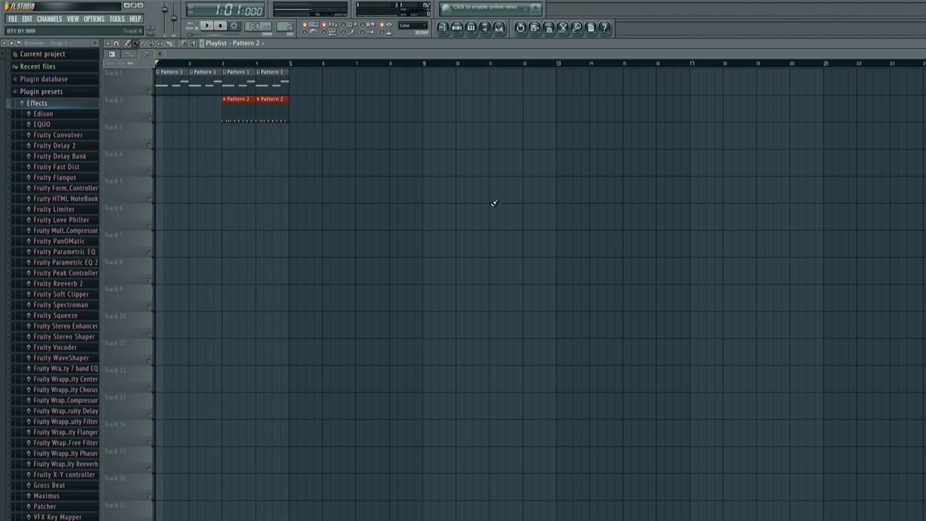